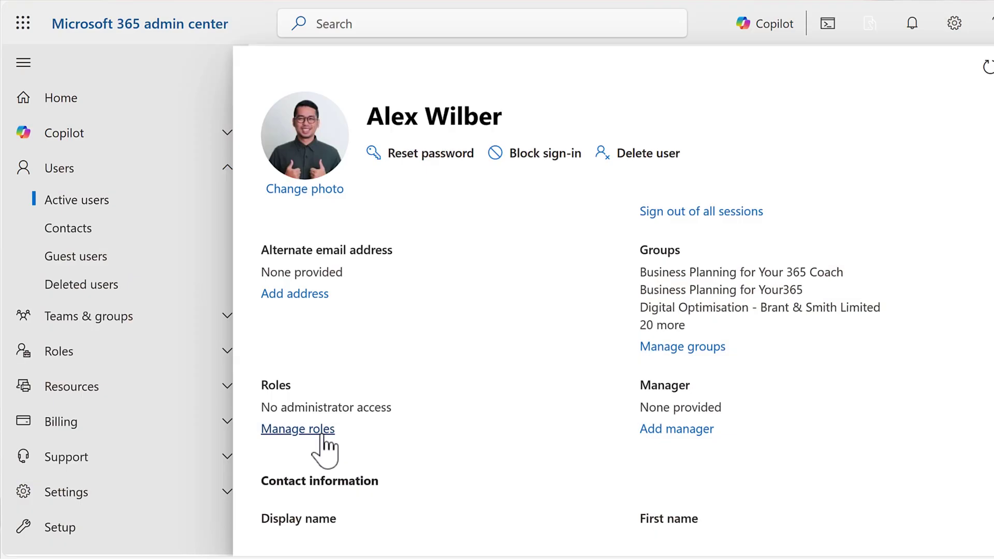
# Grant the user admin center access with the Global Administrator role and save it
pyautogui.click(324, 437)
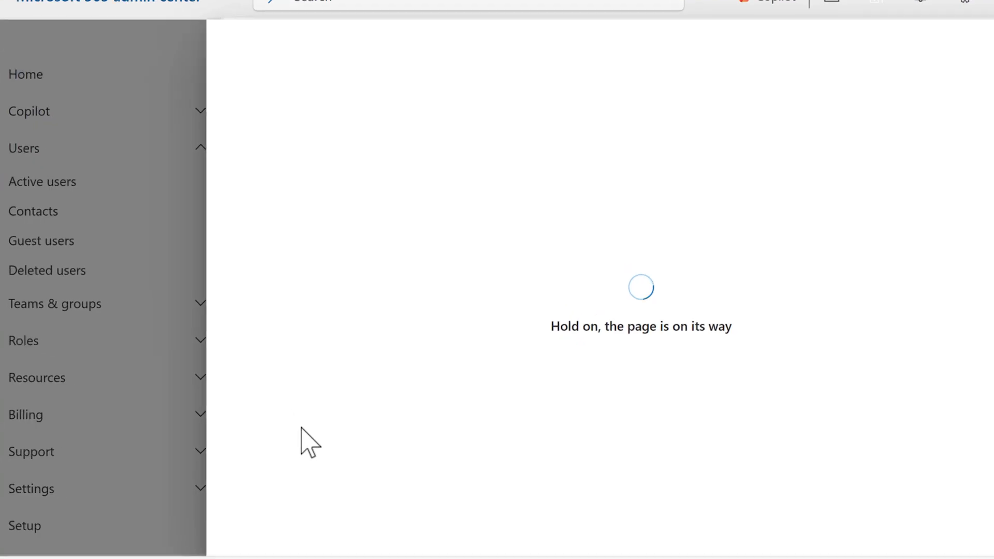
pyautogui.click(171, 194)
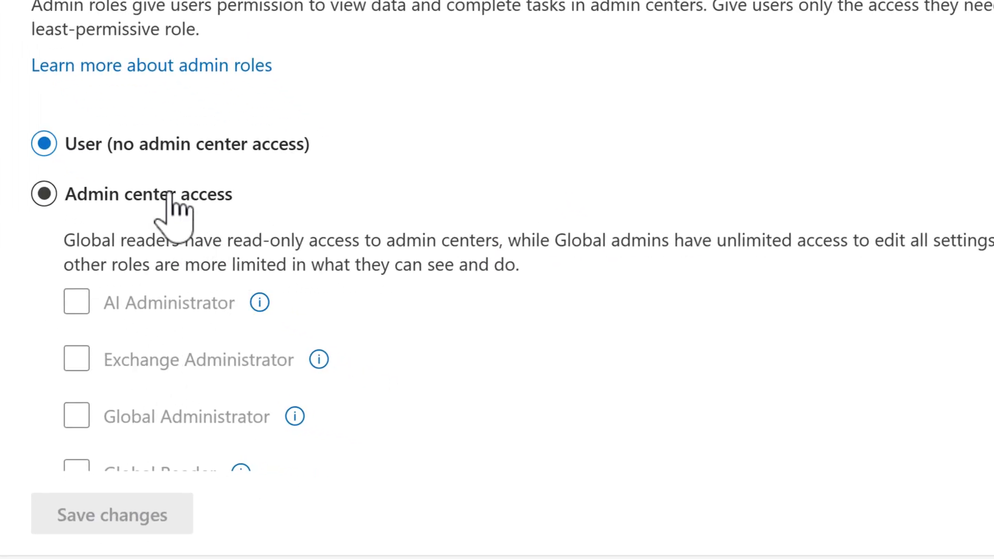
pyautogui.click(156, 416)
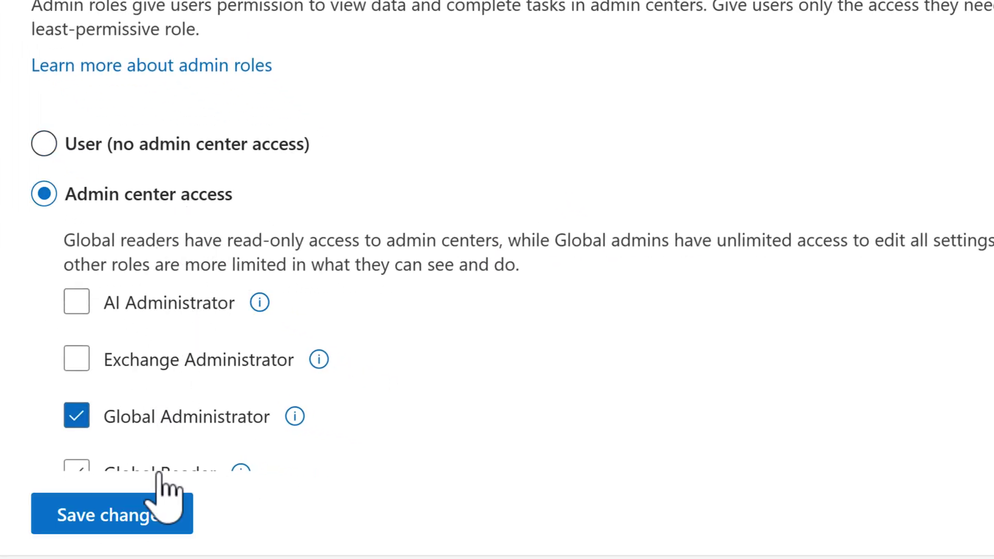
pyautogui.click(139, 516)
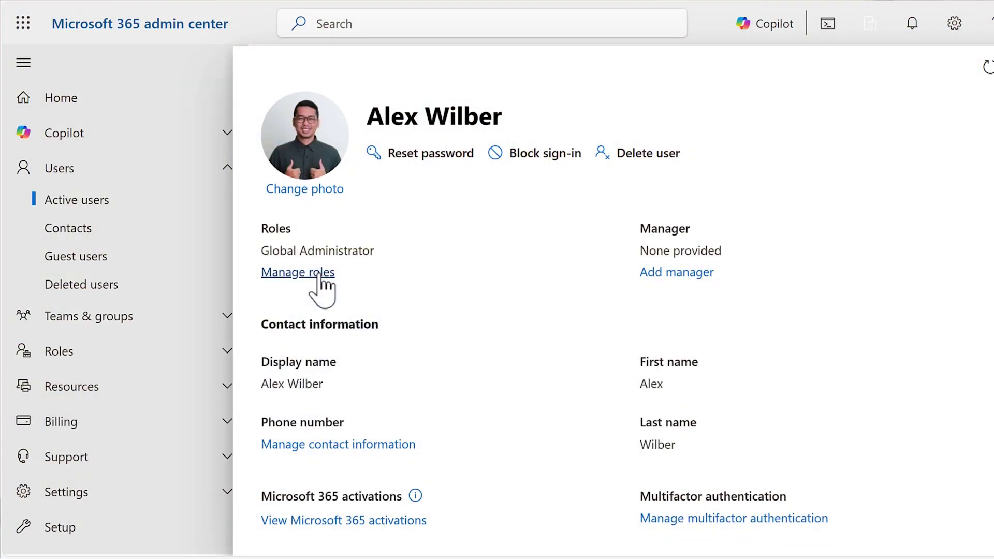
pyautogui.click(320, 275)
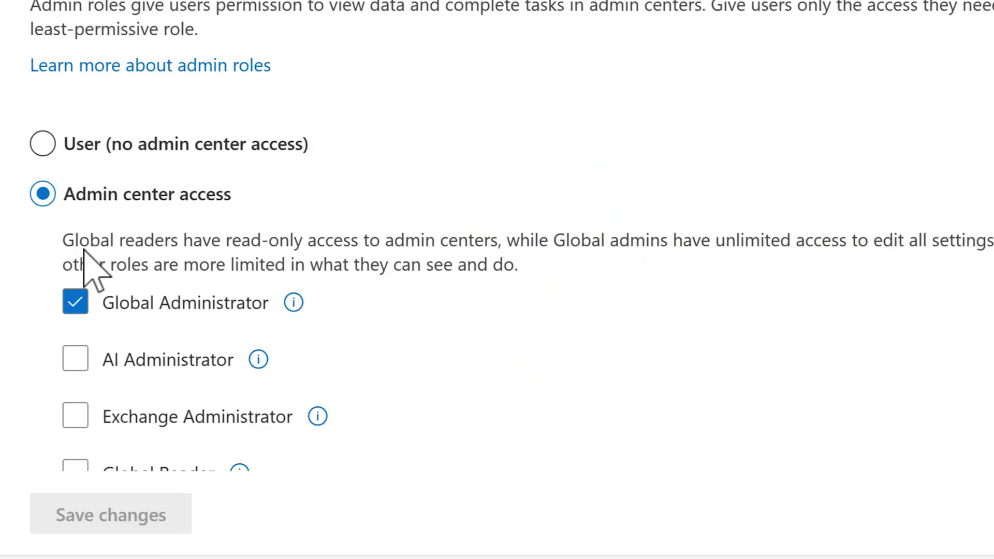
# Switch the user's role back to User (no admin center access)
pyautogui.click(43, 146)
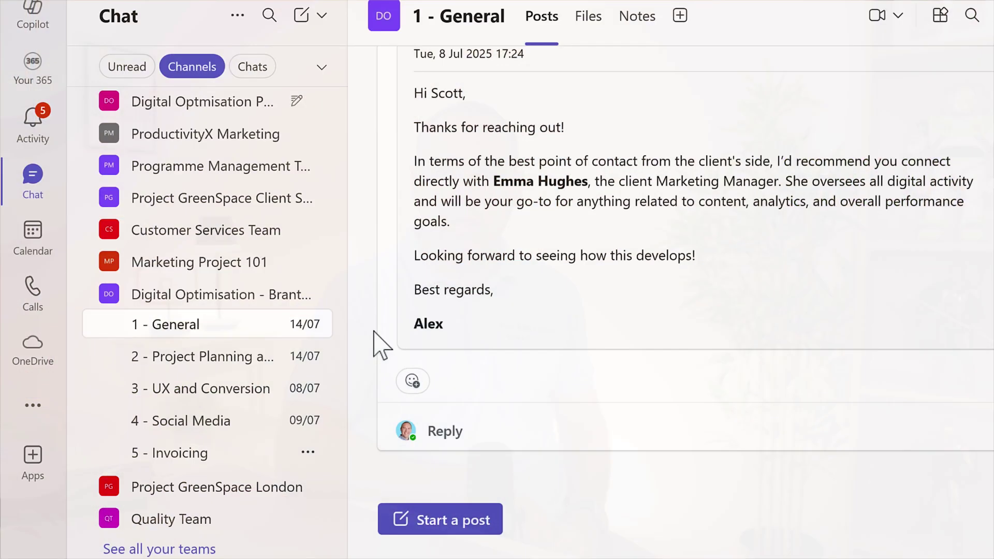
# Add a standard Suppliers channel to Digital Optimisation, recommended in members' channel lists
pyautogui.click(291, 294)
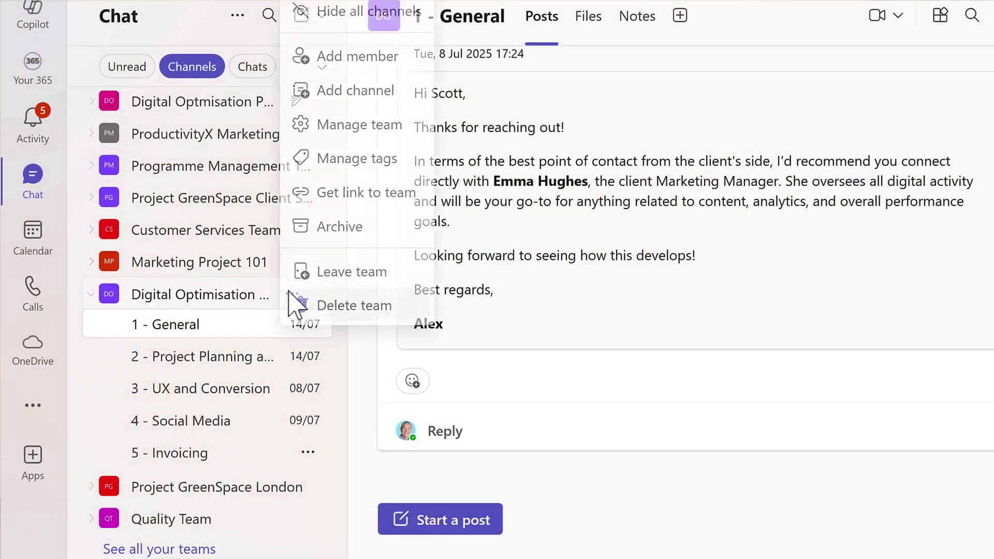
pyautogui.click(355, 85)
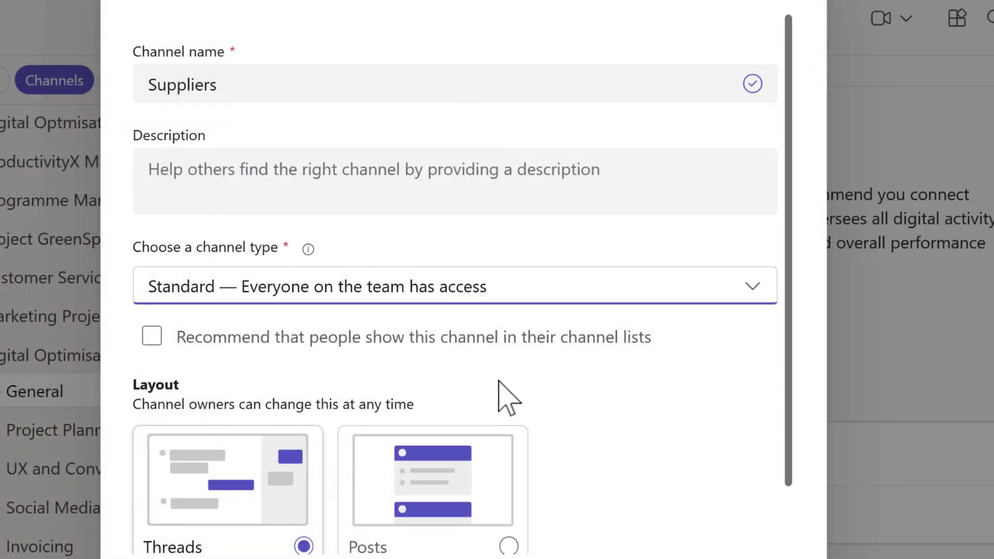
pyautogui.click(532, 336)
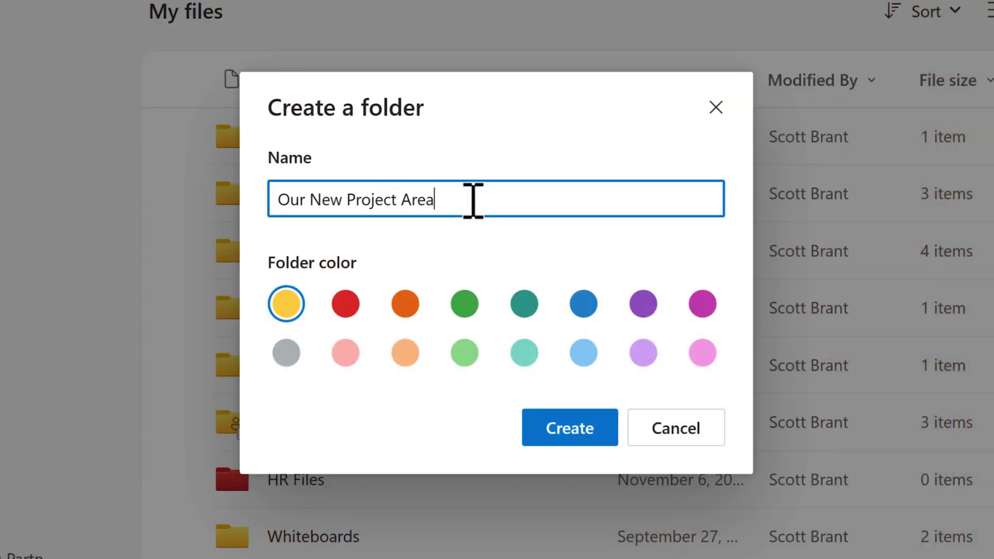
# Create the folder 'Our New Project Area' in OneDrive My files
pyautogui.click(559, 438)
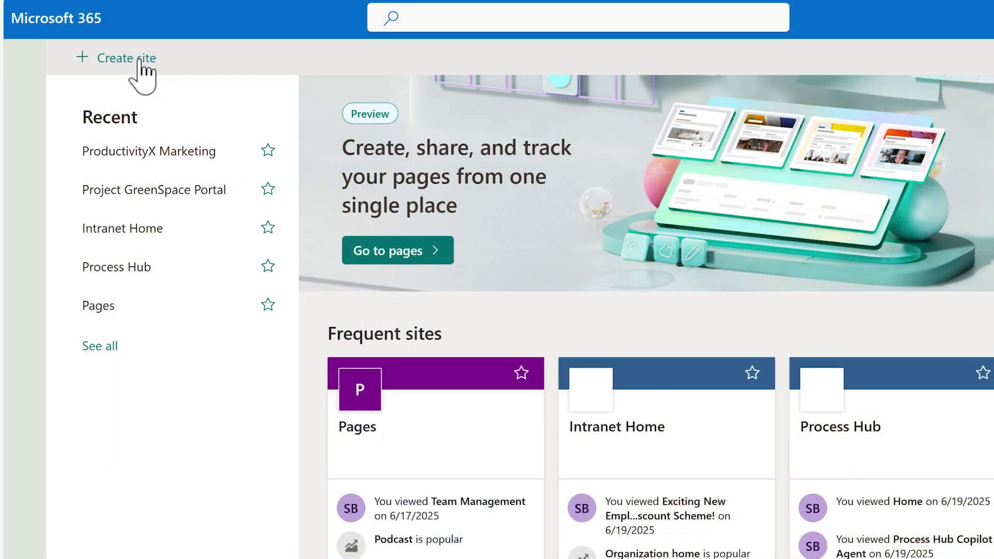
# Begin a new SharePoint site using the Project management template
pyautogui.click(139, 59)
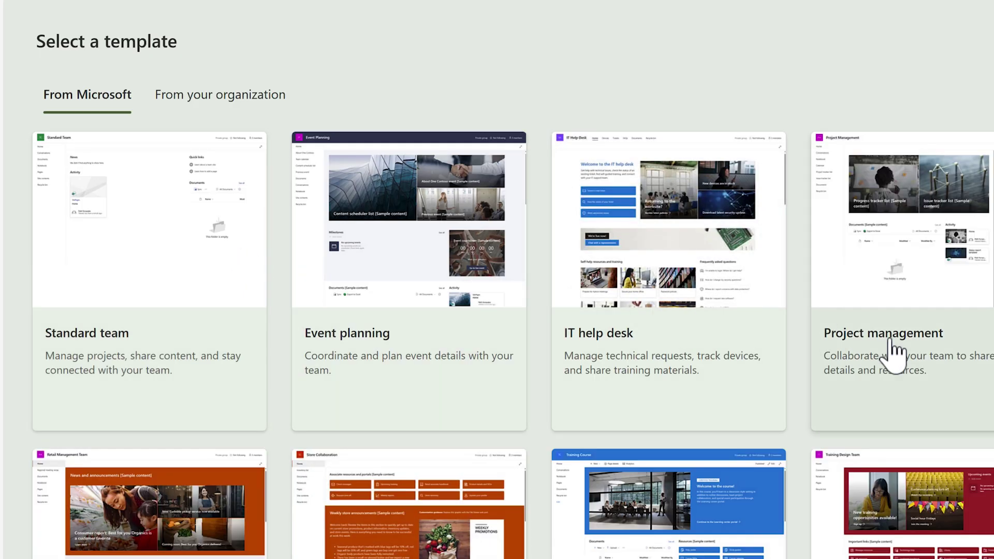
pyautogui.click(890, 352)
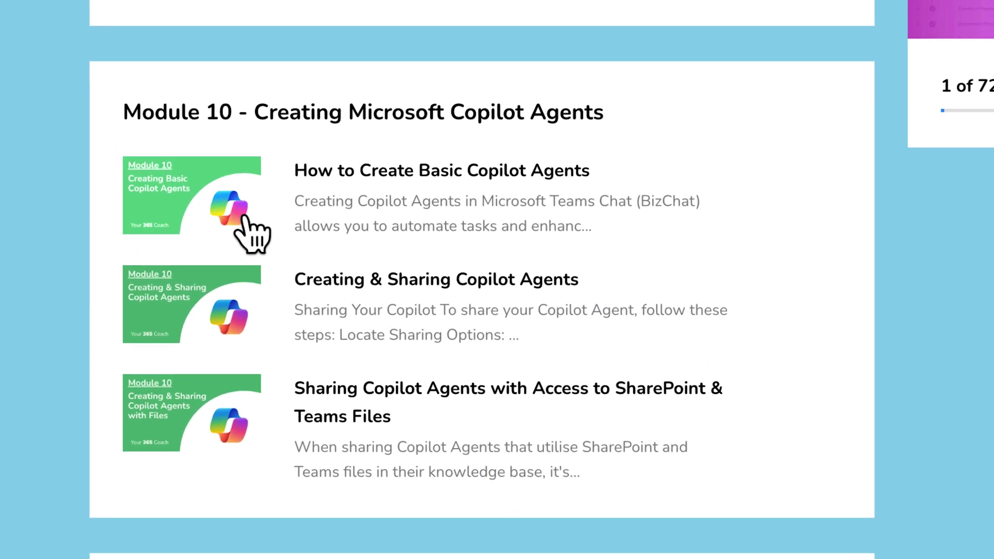
# Open the Module 10 lesson 'How to Create Basic Copilot Agents'
pyautogui.click(246, 211)
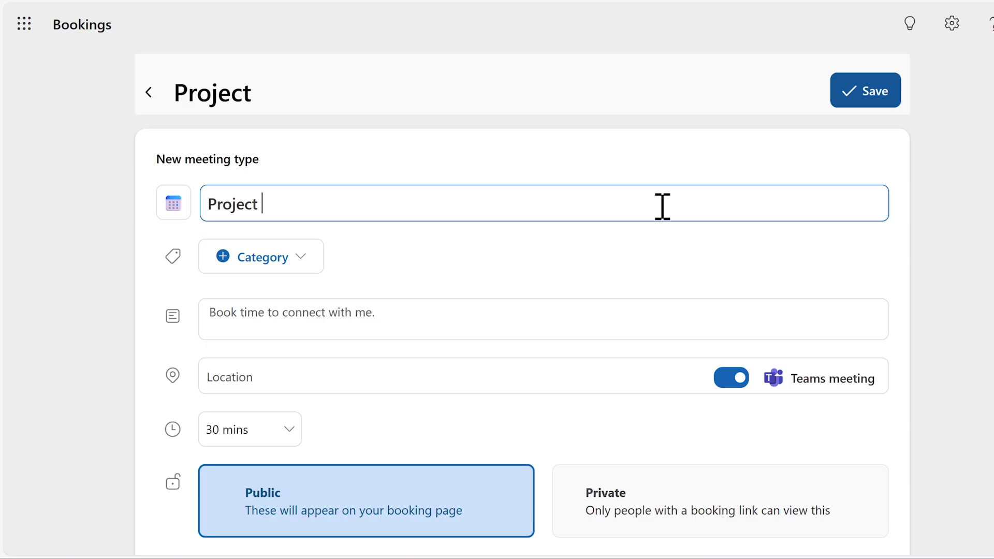
# Name the meeting type Project Meetings, make it private with customised availability hours
pyautogui.write('Meetings')
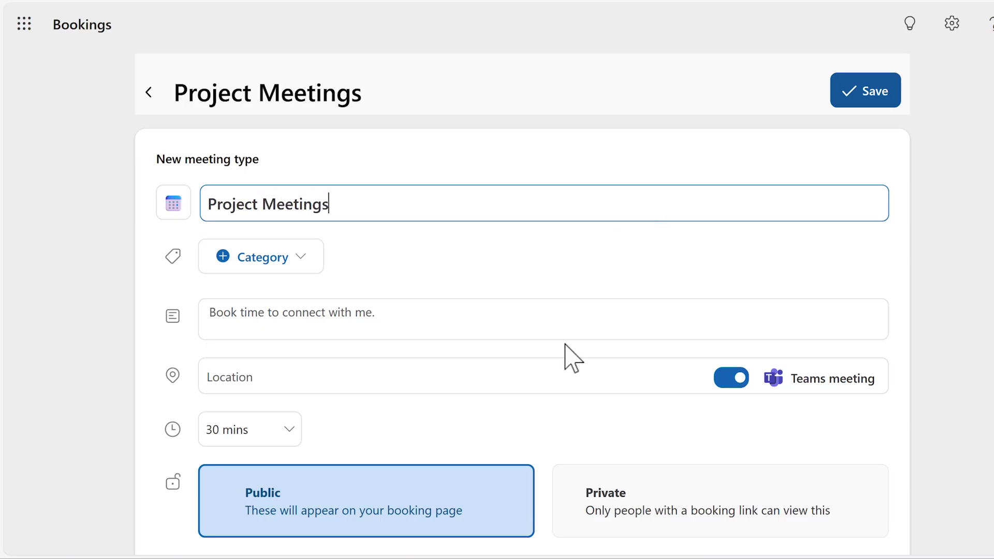
pyautogui.scroll(-4, 573, 357)
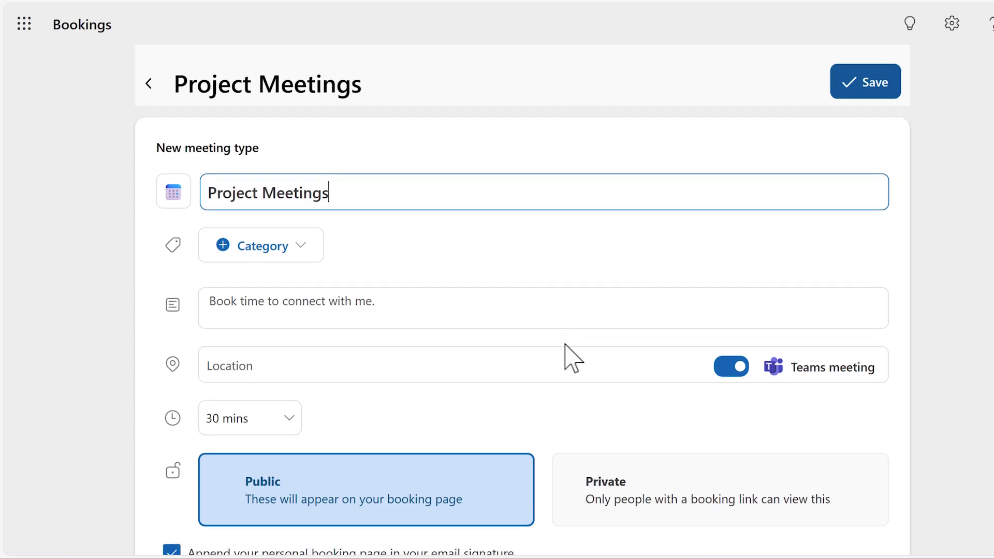
pyautogui.click(604, 318)
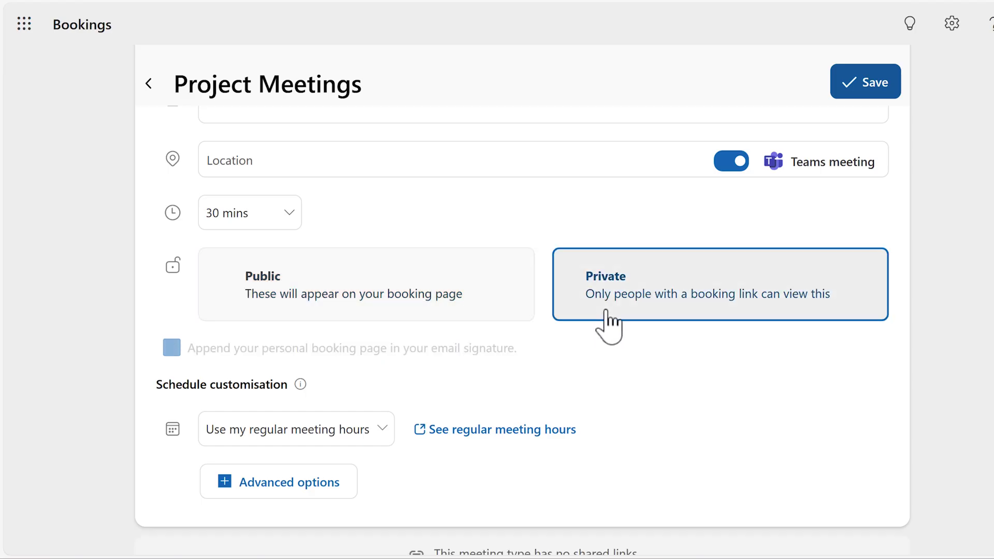
pyautogui.click(380, 439)
pyautogui.click(366, 494)
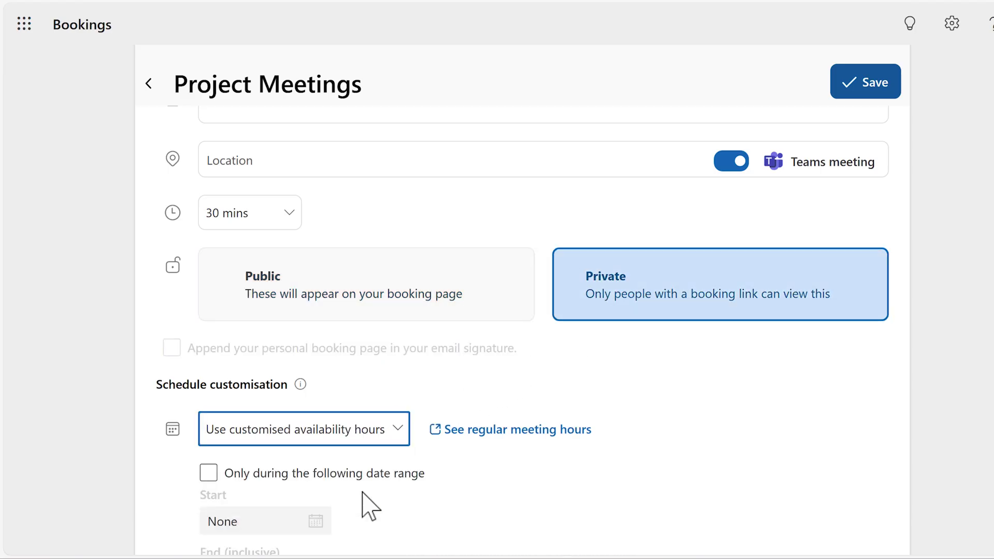
pyautogui.scroll(-8, 463, 483)
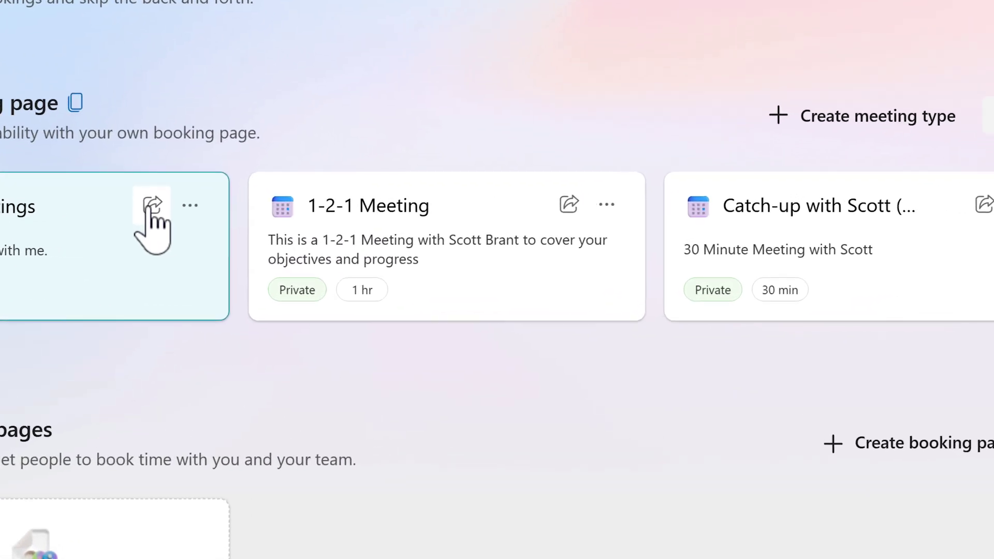
# Show the sharing options for the Project Meetings meeting type
pyautogui.click(262, 224)
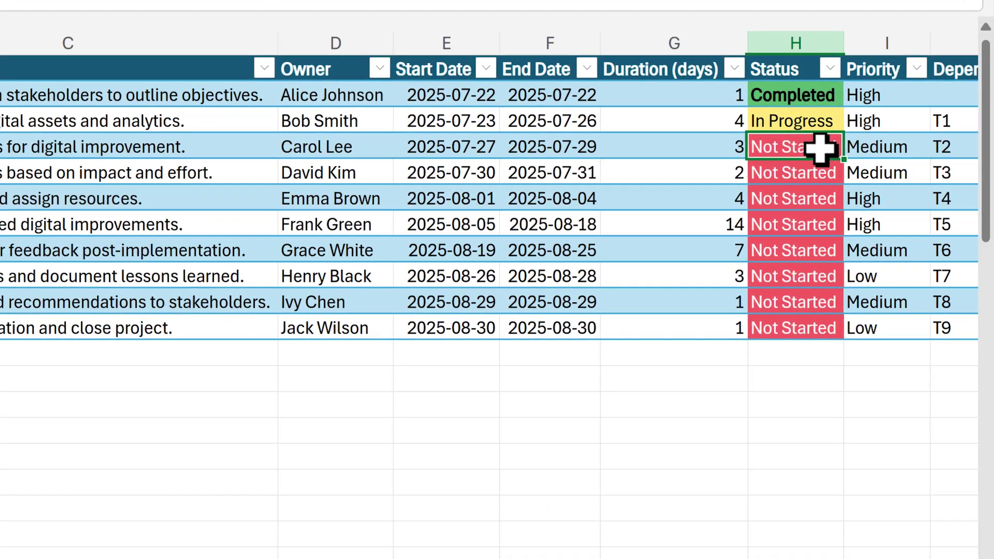
# Change cell H4 from Not Started to Completed
pyautogui.tripleClick(942, 191)
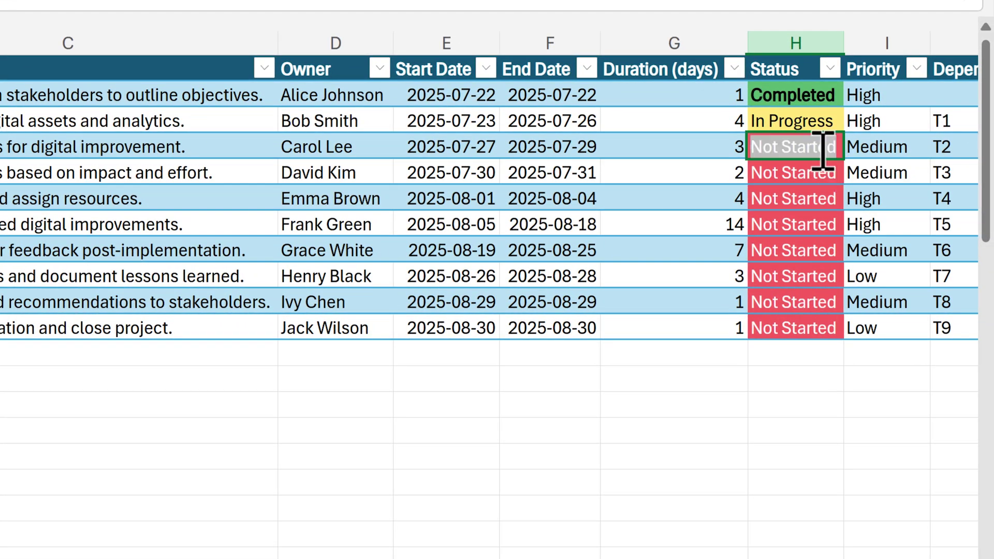
pyautogui.write('Complet')
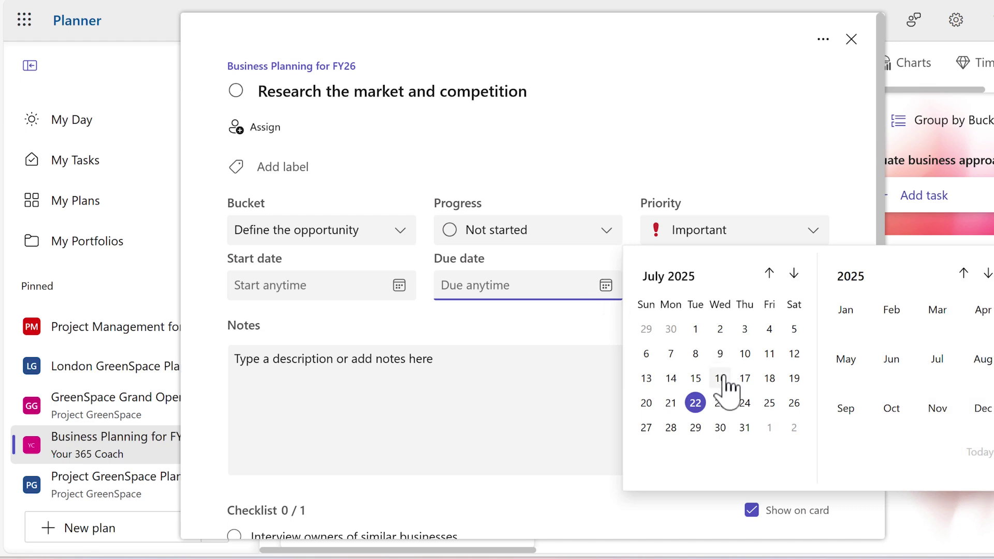
# Set the Research the market and competition task's due date to 07/24/2025
pyautogui.click(744, 403)
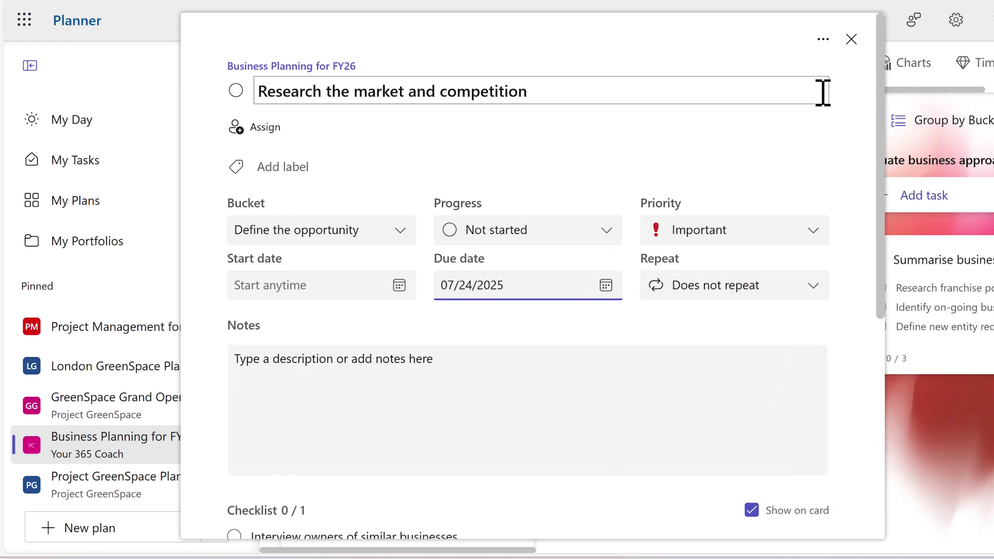
pyautogui.click(851, 39)
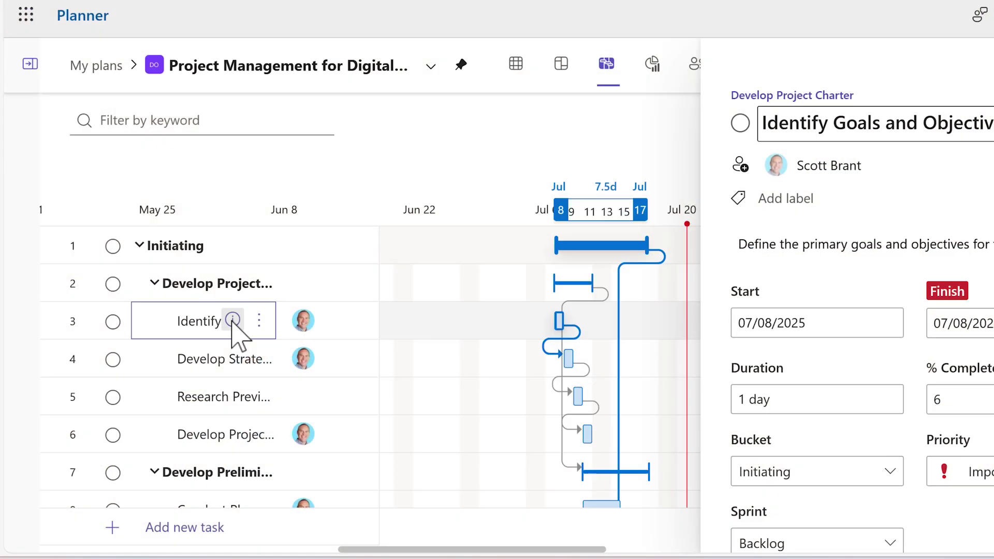
# Change the Identify Goals and Objectives task duration from 1 day to 2 days
pyautogui.tripleClick(825, 401)
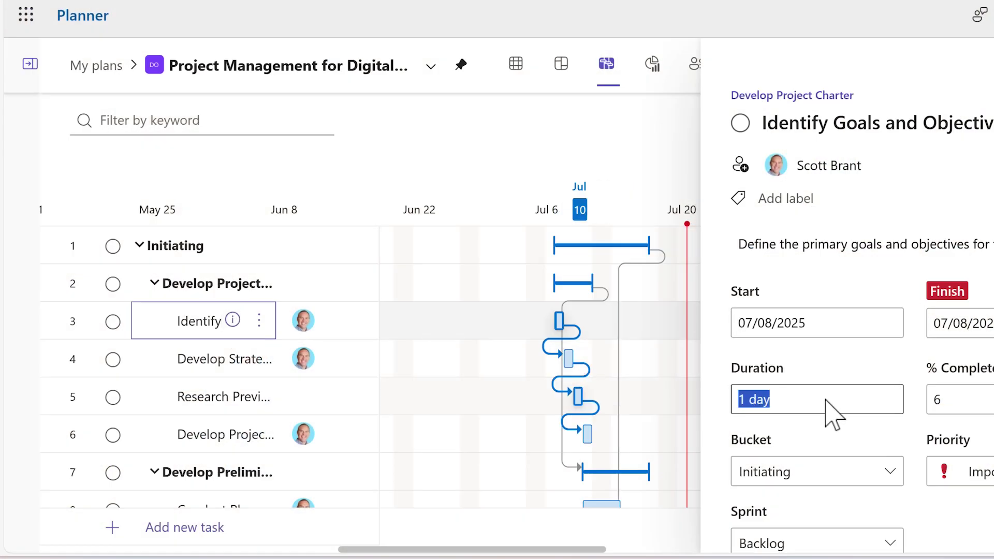
pyautogui.write('2 day')
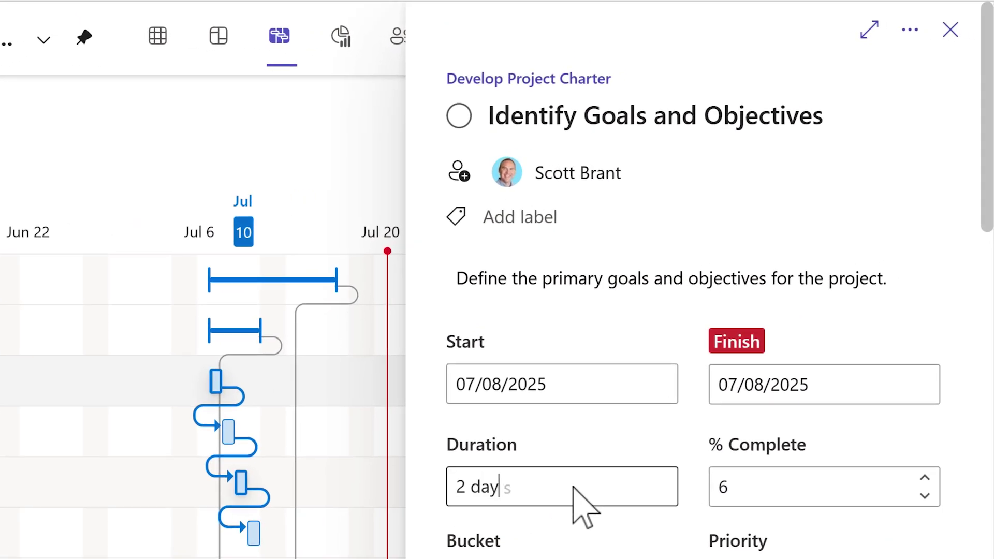
pyautogui.write('s')
pyautogui.press('Return')
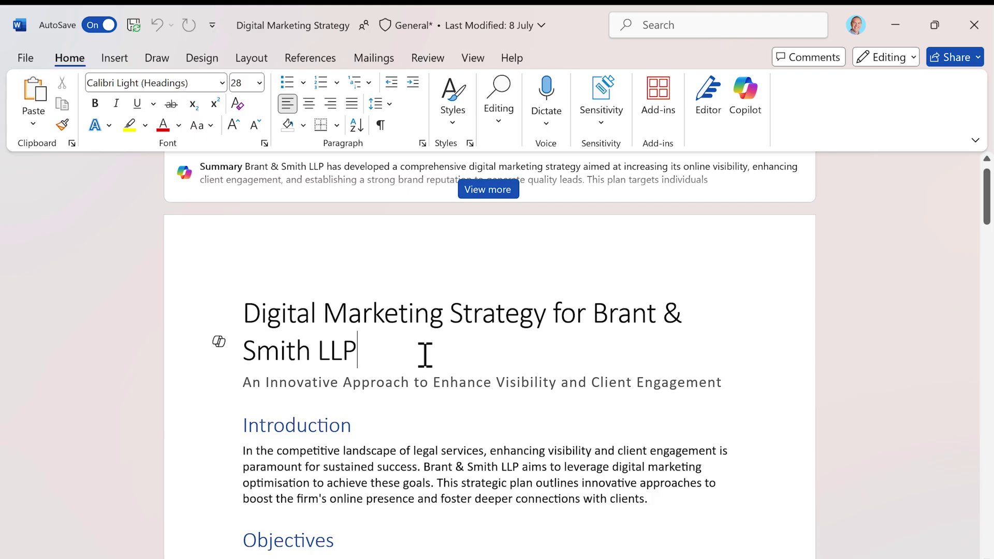
# Underline the 'Digital Marketing Strategy for Brant & Smith LLP' title heading
pyautogui.moveTo(425, 355); pyautogui.dragTo(266, 316)
pyautogui.hotkey('ctrl', 'u')
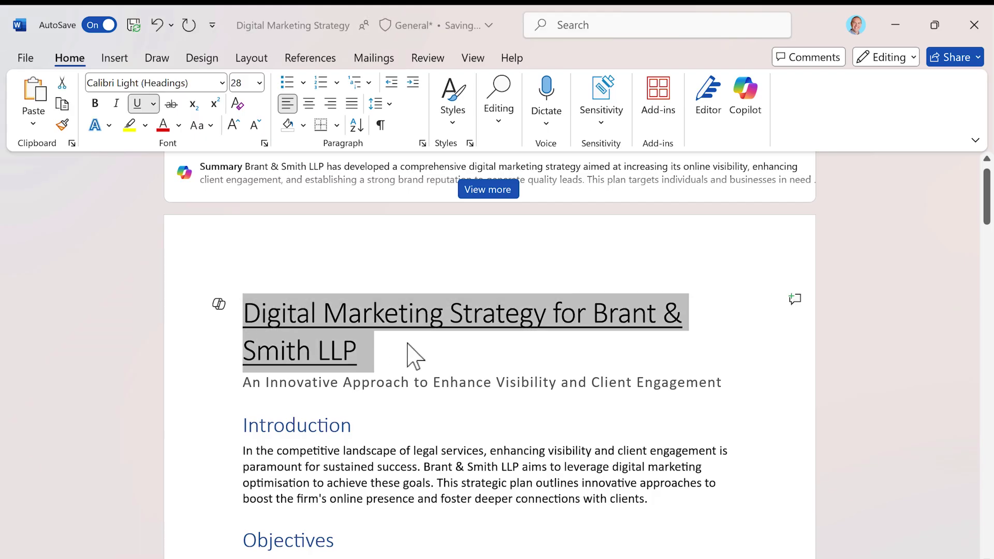
pyautogui.click(411, 348)
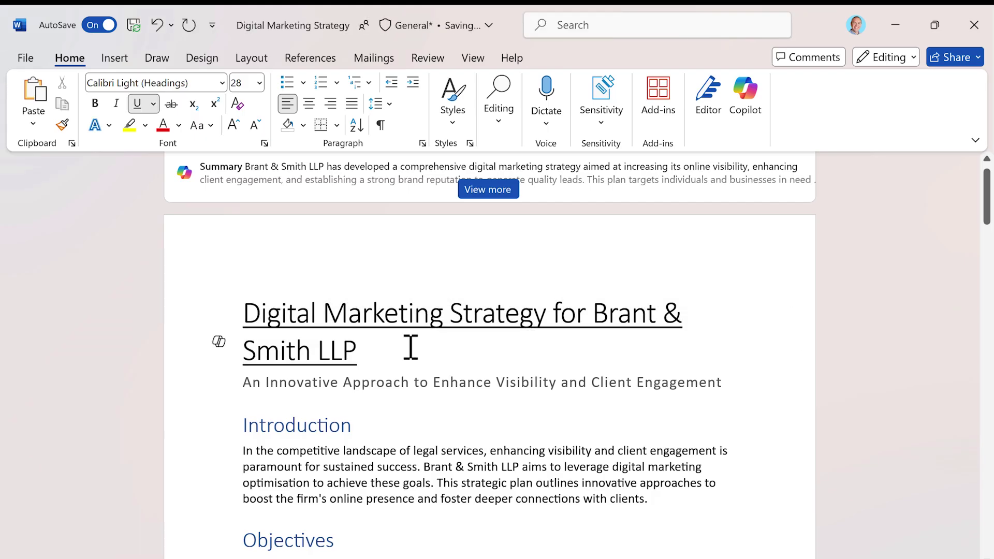